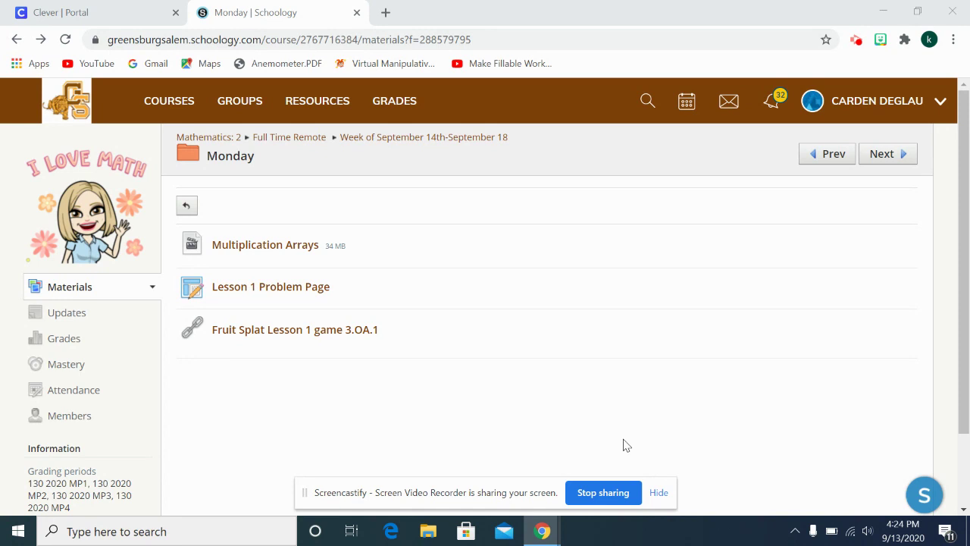
# Step: Open the Lesson 1 Problem Page assignment in the Monday materials folder
pyautogui.click(288, 289)
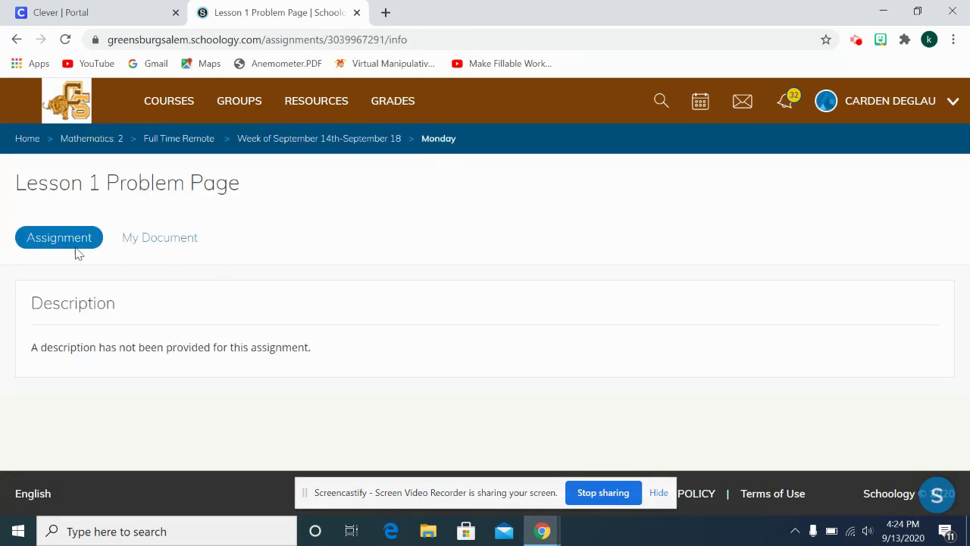
# Step: Show the My Document area and scroll to the unconnected Microsoft OneDrive panel
pyautogui.click(150, 244)
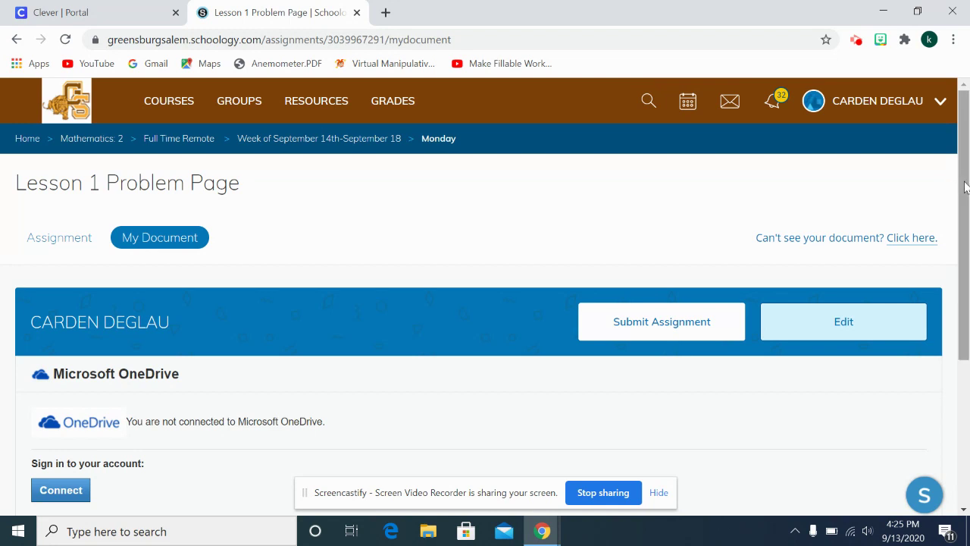
pyautogui.moveTo(961, 183); pyautogui.dragTo(961, 231)
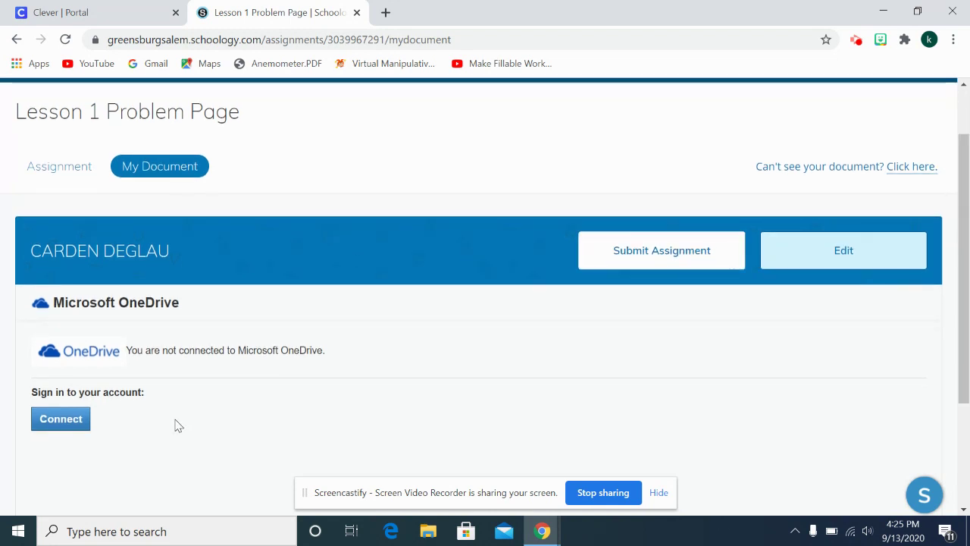
# Step: Connect OneDrive with the student's school account and accept the Schoology app permissions
pyautogui.click(73, 426)
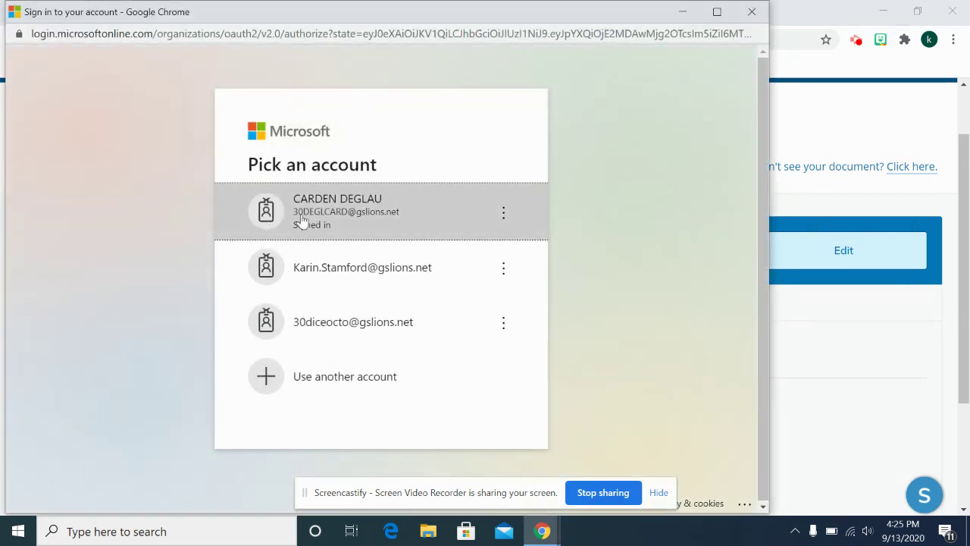
pyautogui.click(437, 221)
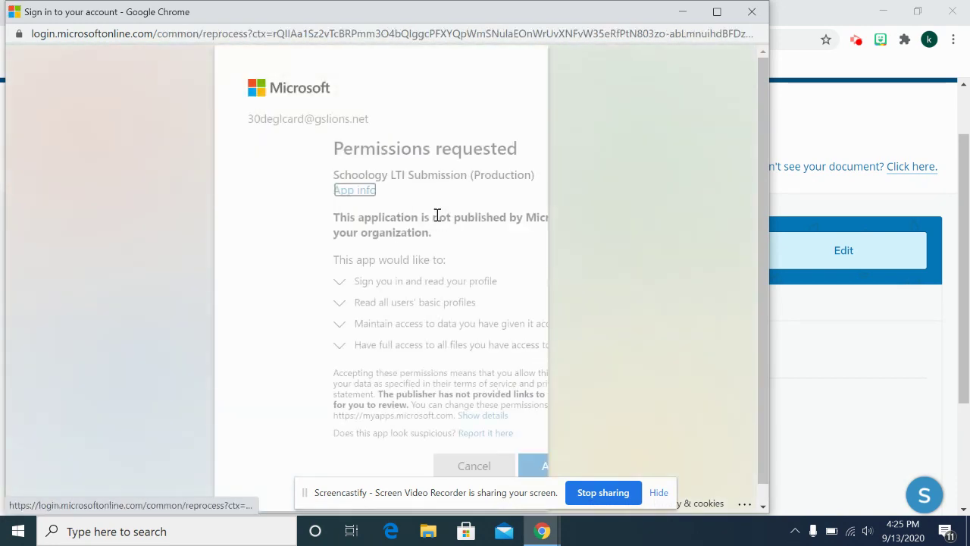
pyautogui.click(498, 462)
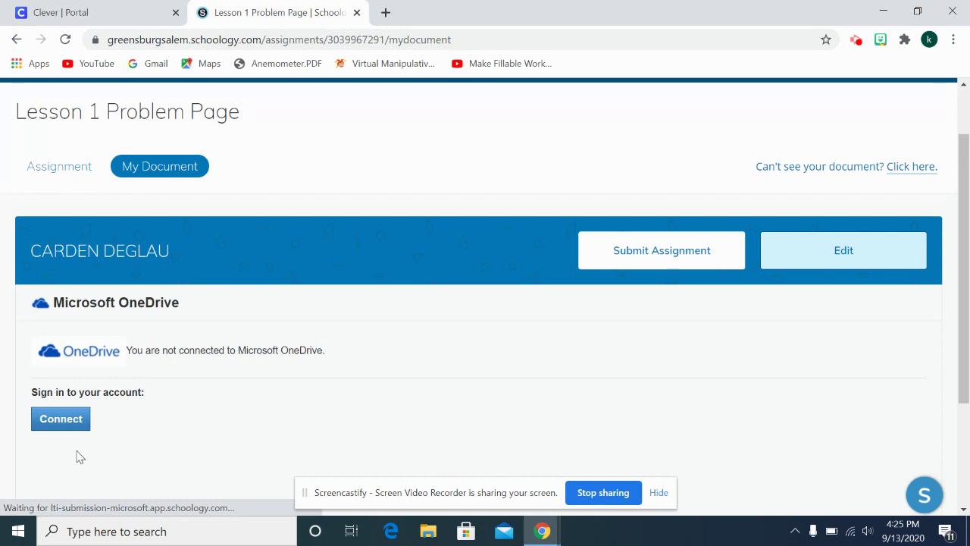
# Step: Load the Lesson 1 worksheet copy through OneDrive and open it in PowerPoint Online
pyautogui.click(62, 423)
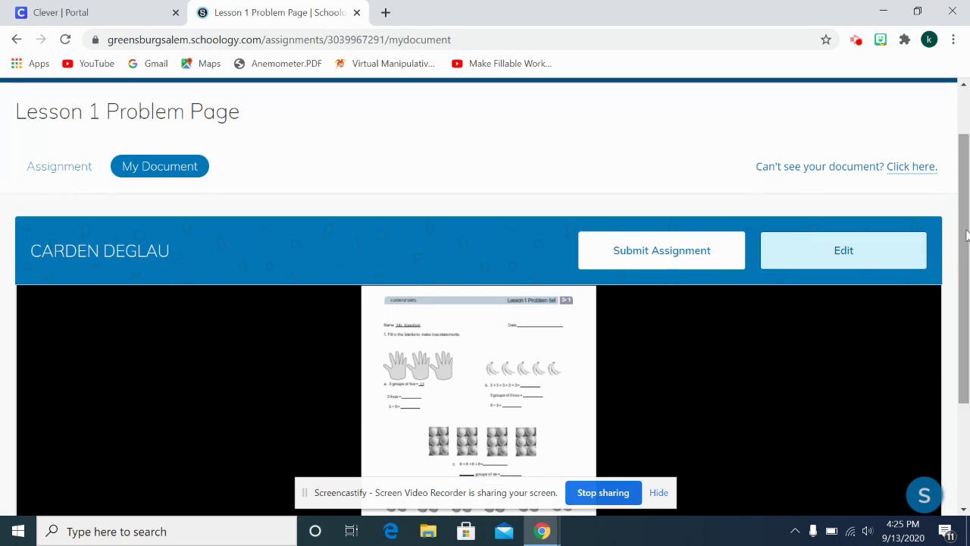
pyautogui.moveTo(964, 247); pyautogui.dragTo(958, 318)
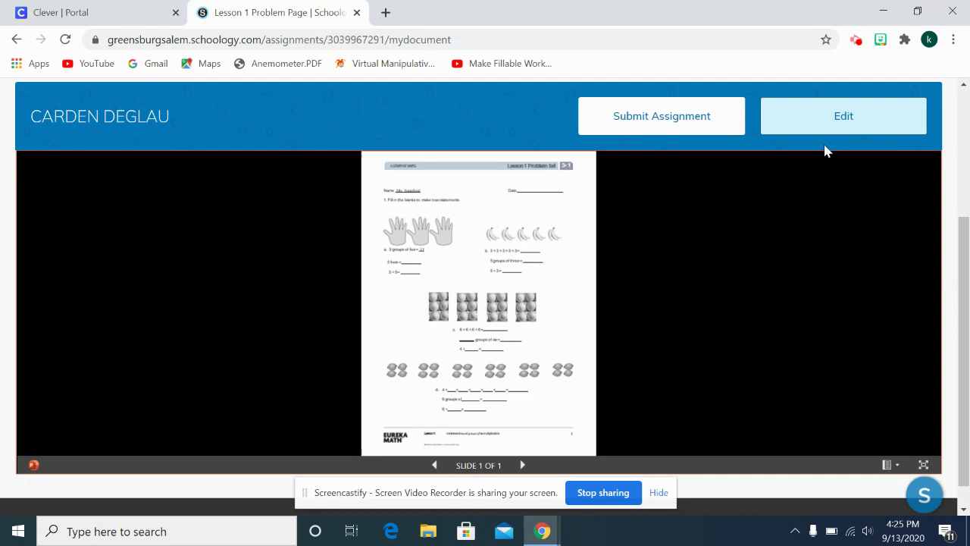
pyautogui.click(816, 122)
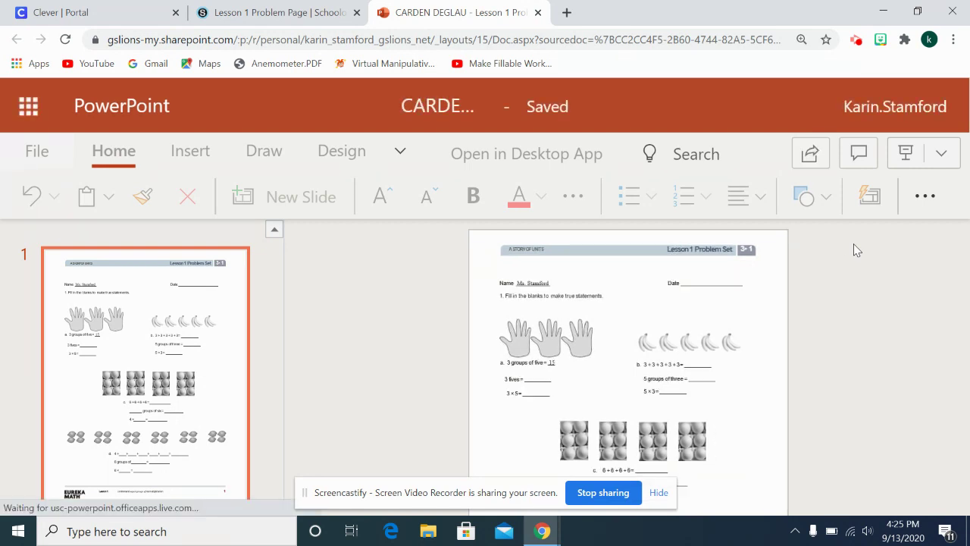
# Step: Select the Lesson 1 Problem Set title shape in PowerPoint for the web
pyautogui.click(697, 250)
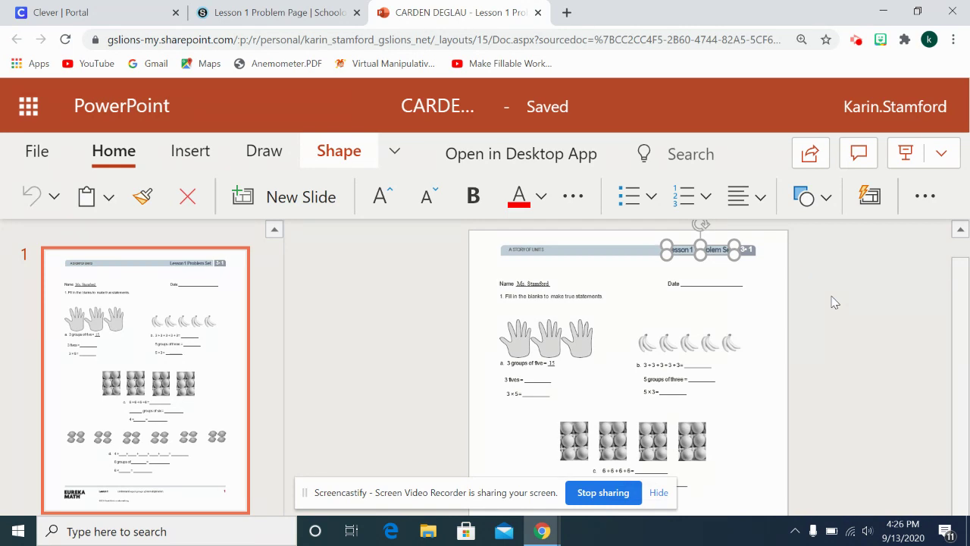
# Step: Zoom the browser in twice and place the cursor in the worksheet's Date box
pyautogui.hotkey('ctrl', '+')
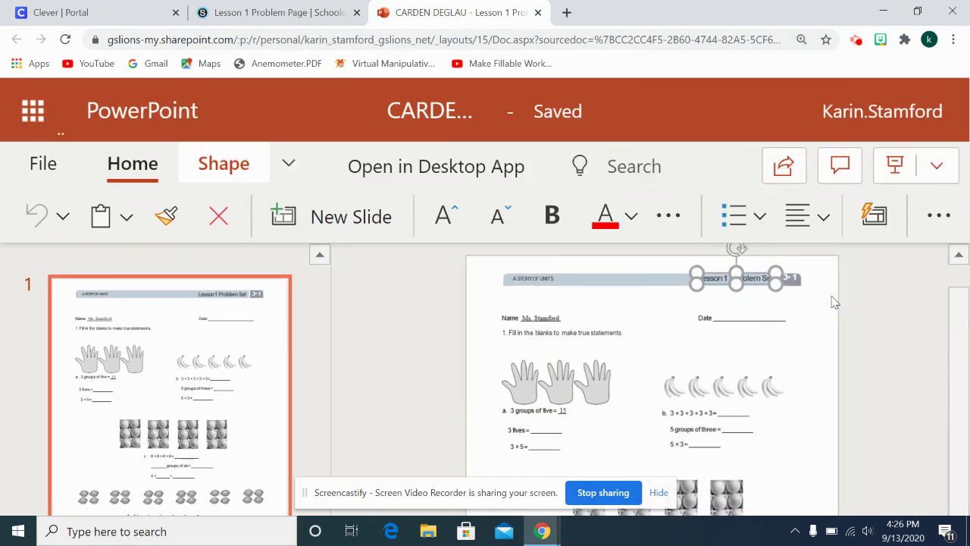
pyautogui.hotkey('ctrl', '+')
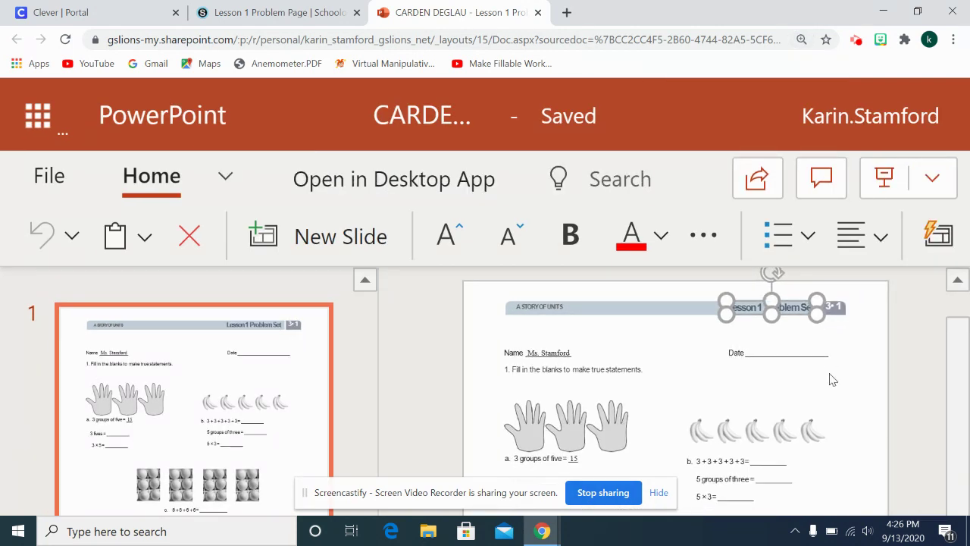
pyautogui.click(791, 352)
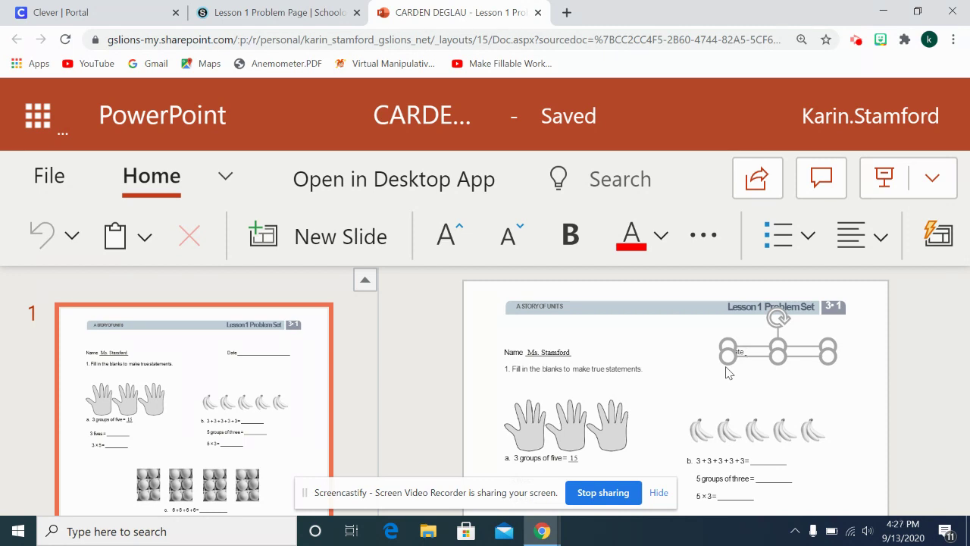
# Step: Switch back to the Lesson 1 Problem Page Schoology tab to preview the edited worksheet
pyautogui.click(284, 16)
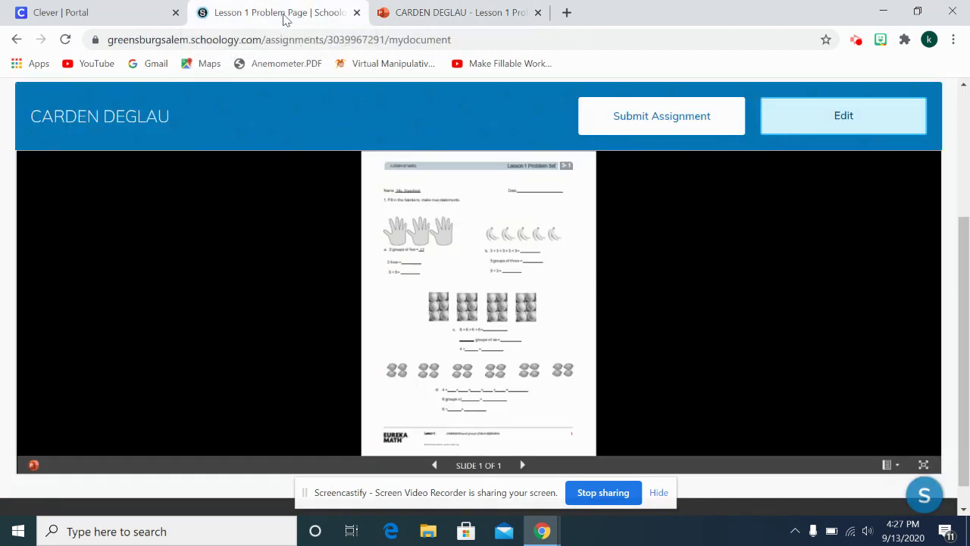